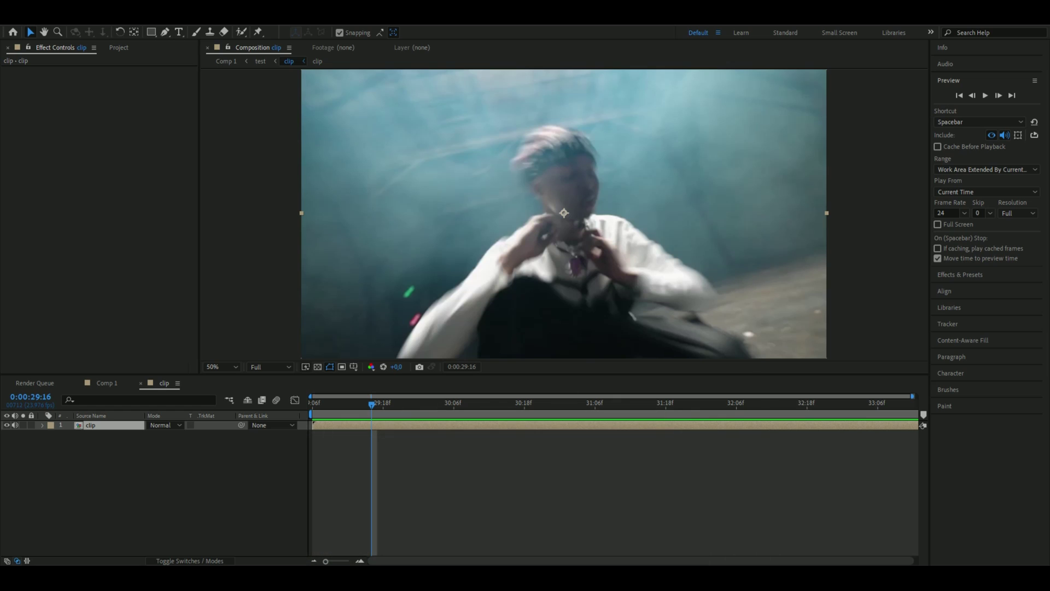
Apply the vhs 640×480, 15 fps preset in the clip composition's settings
left_click_drag(369, 406, 349, 423)
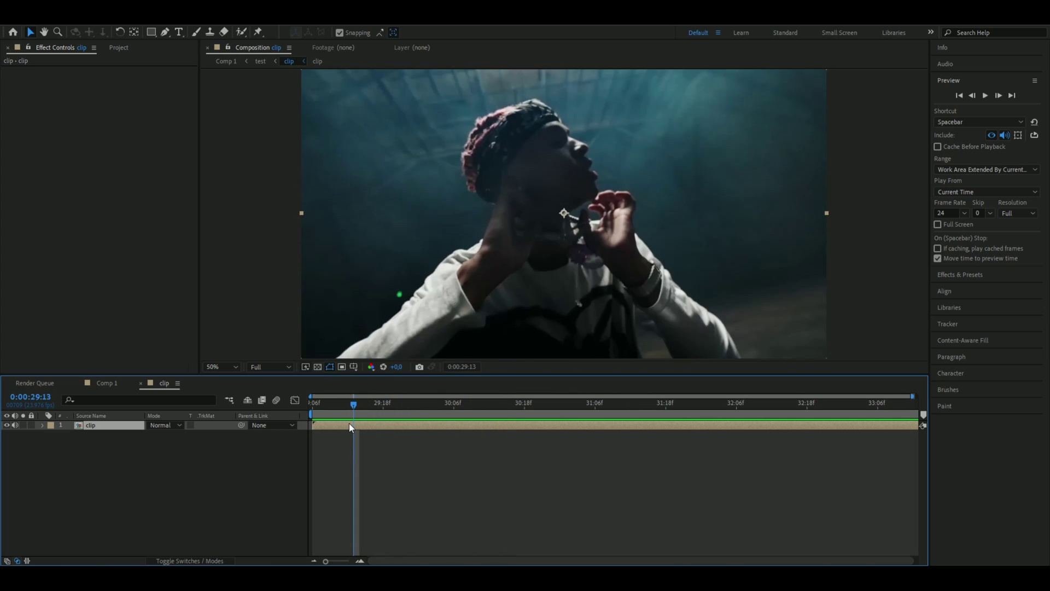
left_click_drag(382, 405, 366, 406)
left_click(51, 23)
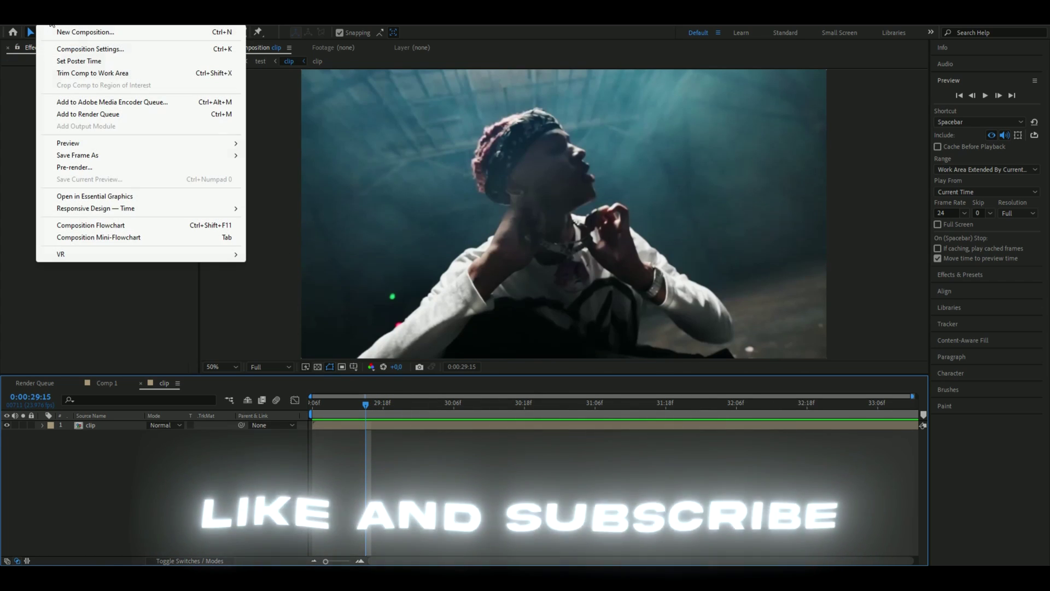
left_click(82, 48)
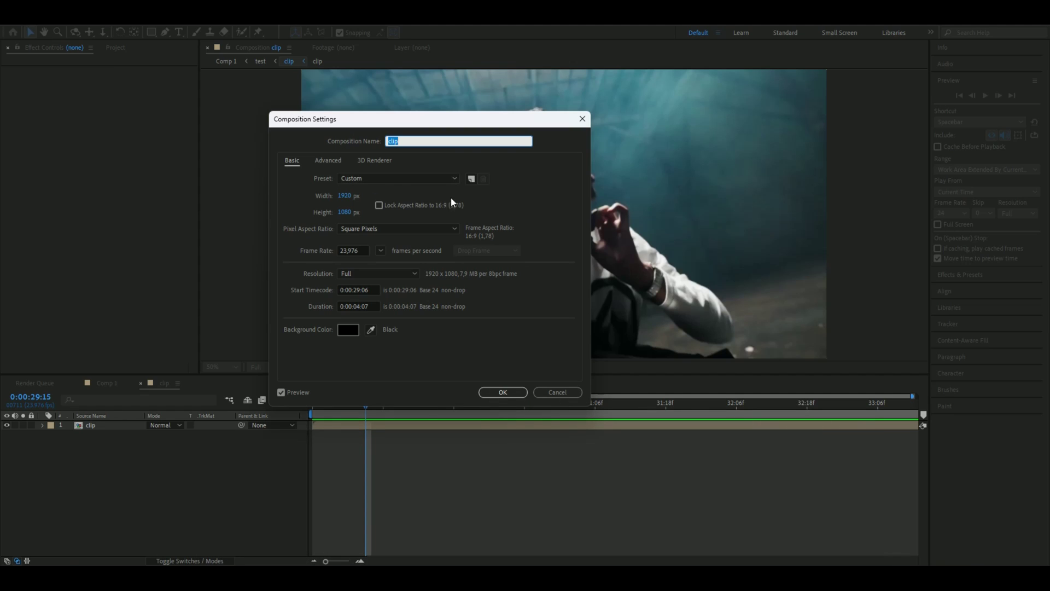
left_click(398, 179)
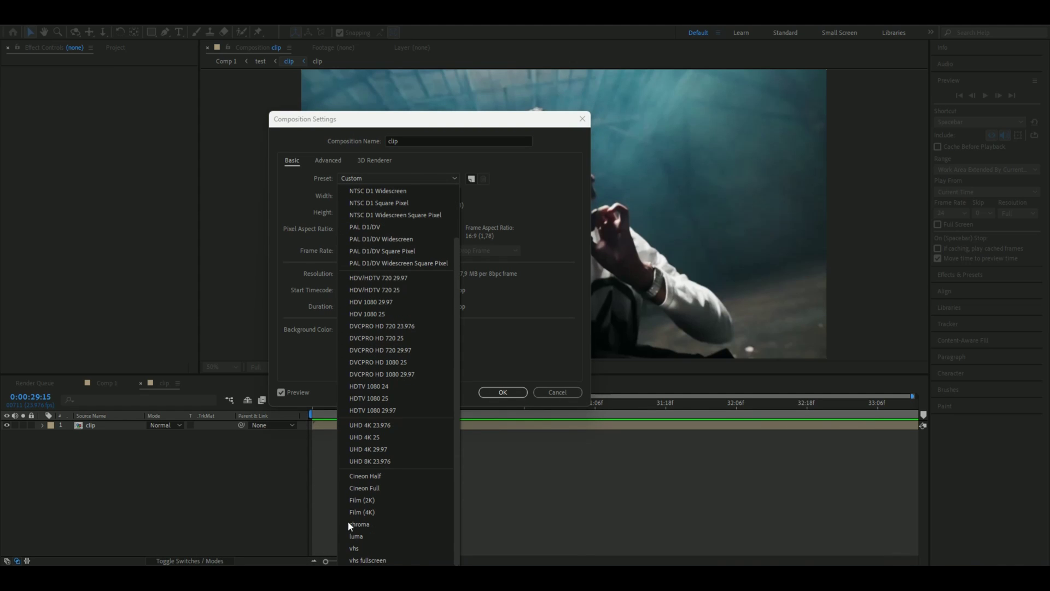
left_click(353, 548)
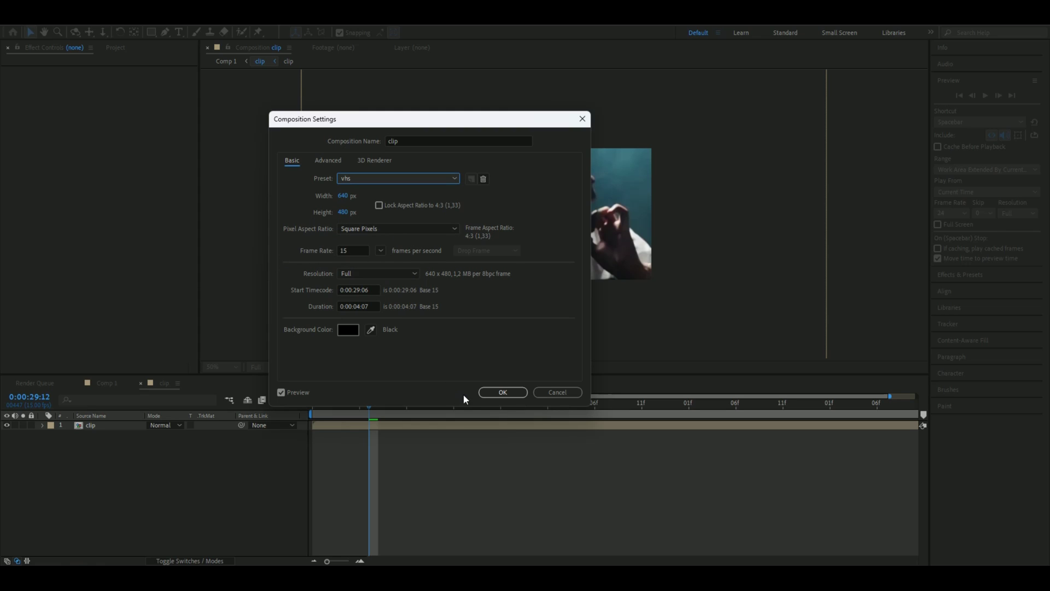
left_click(501, 392)
Scale the clip footage layer down to 45% to fit the smaller frame
left_click(112, 425)
key("s")
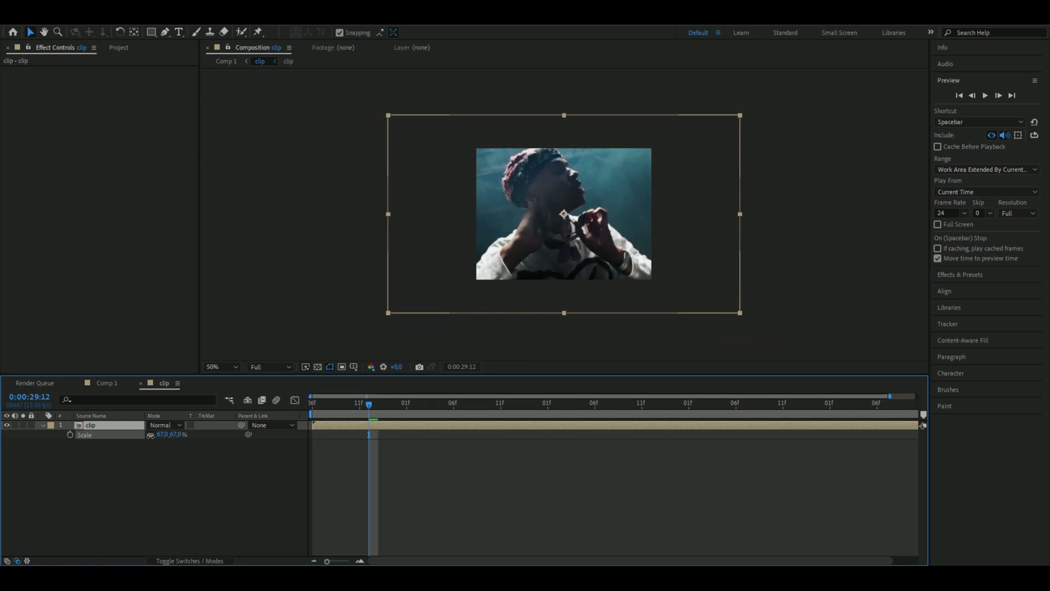
left_click_drag(150, 435, 138, 436)
left_click(139, 440)
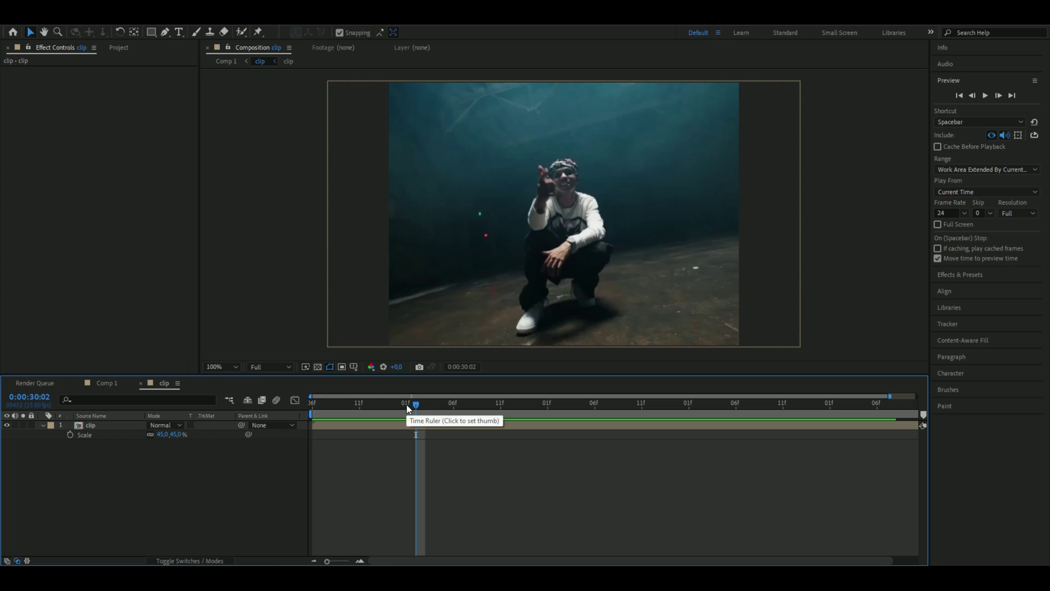
Add a new adjustment layer and apply Colorama to it
key("ctrl+alt+y")
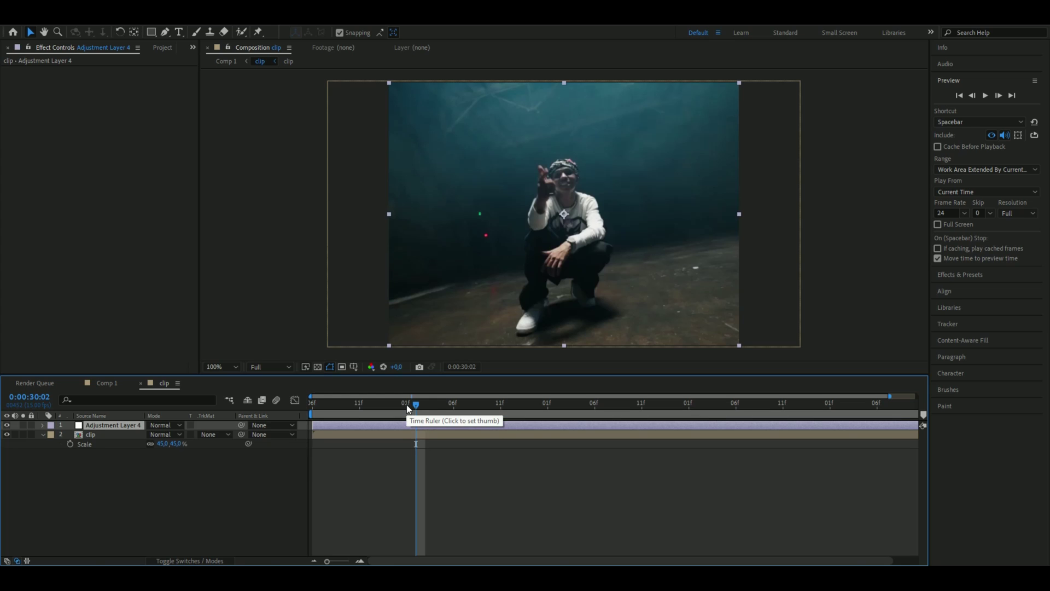
key("ctrl+space")
type("colo")
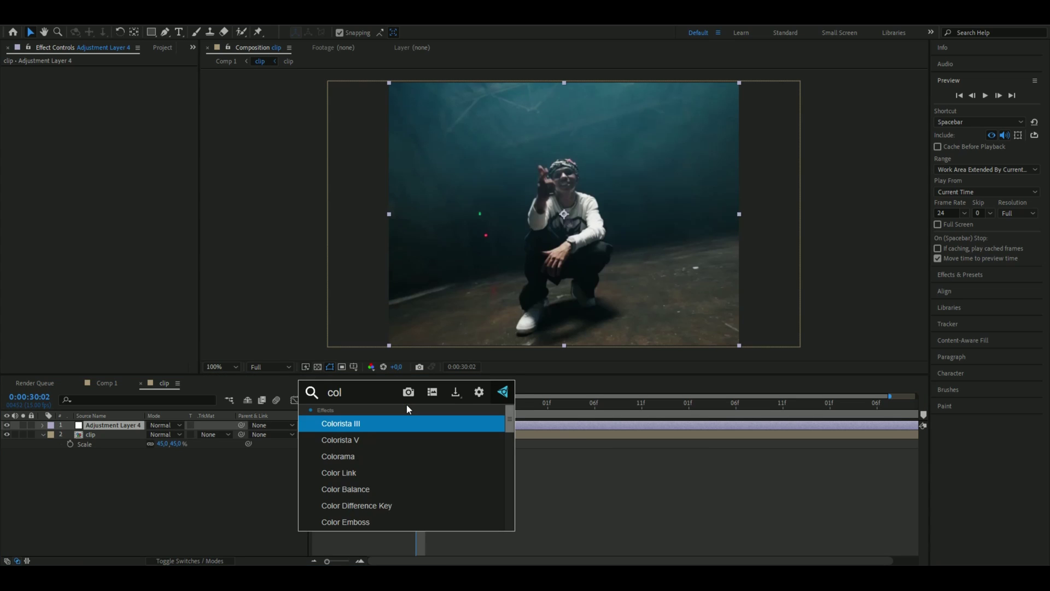
key("Return")
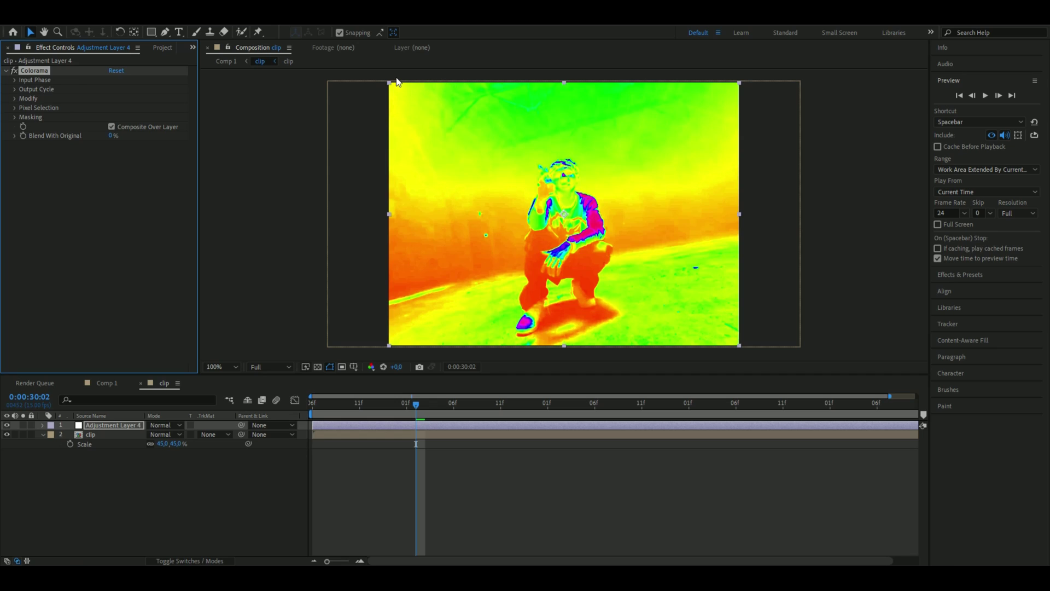
Switch Colorama's Output Cycle to the RGB preset palette and nudge one palette colour
left_click(13, 88)
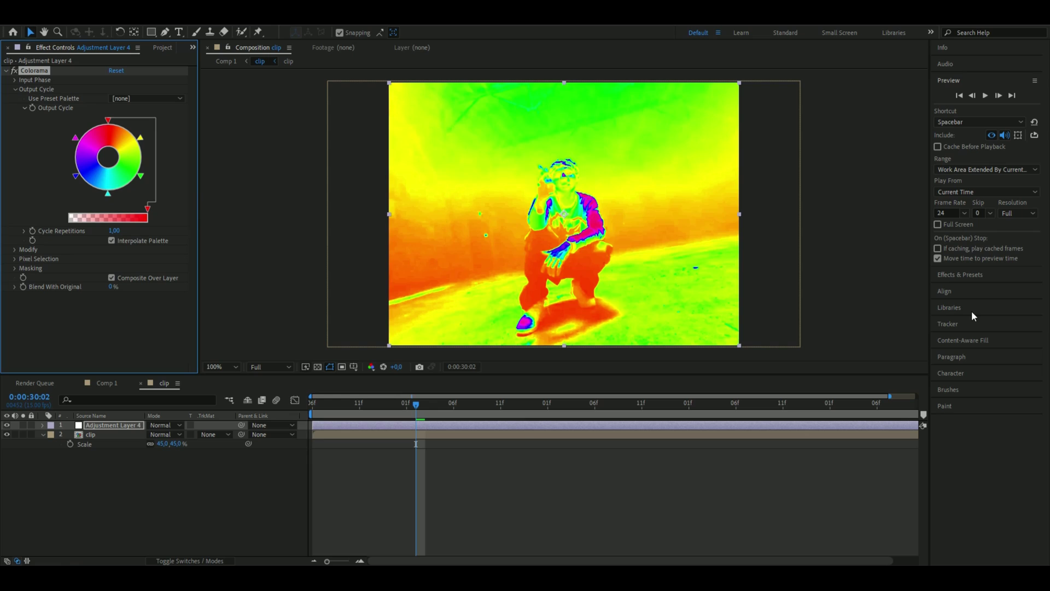
left_click(136, 103)
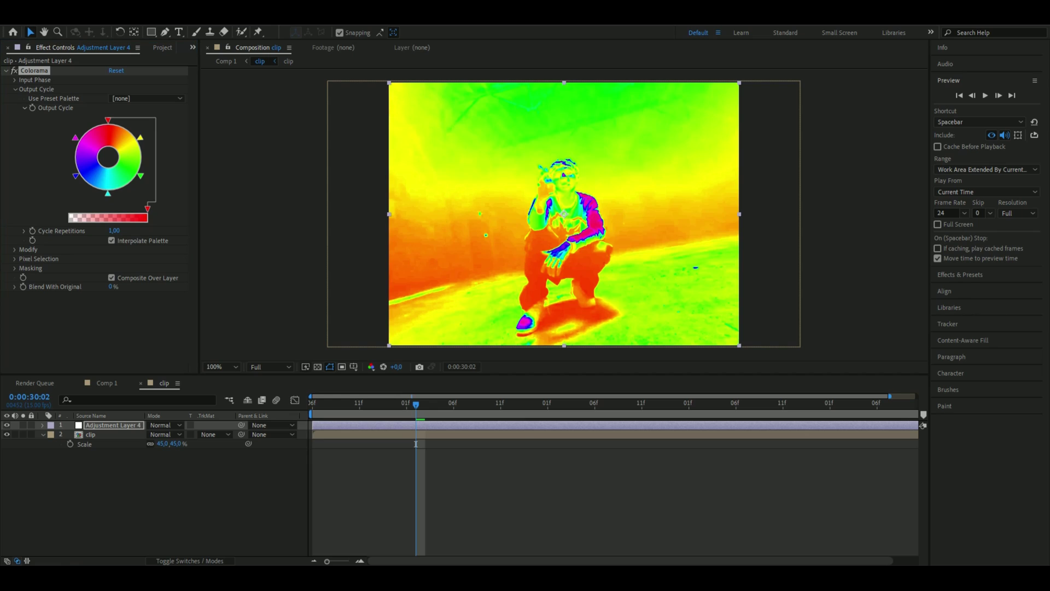
left_click(136, 100)
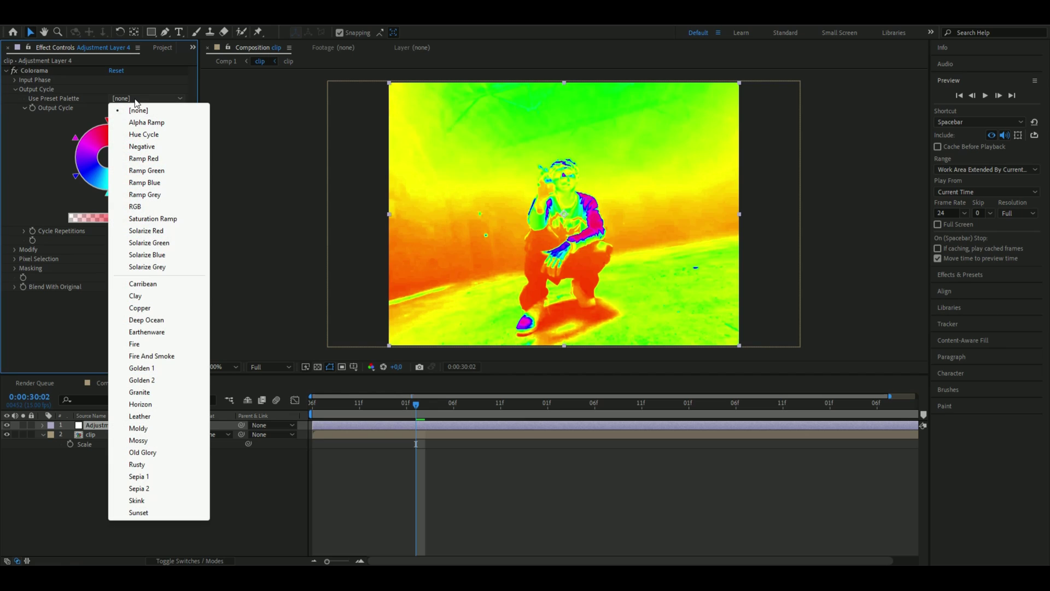
left_click(146, 206)
mouse_move(108, 120)
left_mouse_down()
mouse_move(141, 164)
mouse_move(112, 216)
mouse_move(80, 143)
mouse_move(108, 119)
left_mouse_up()
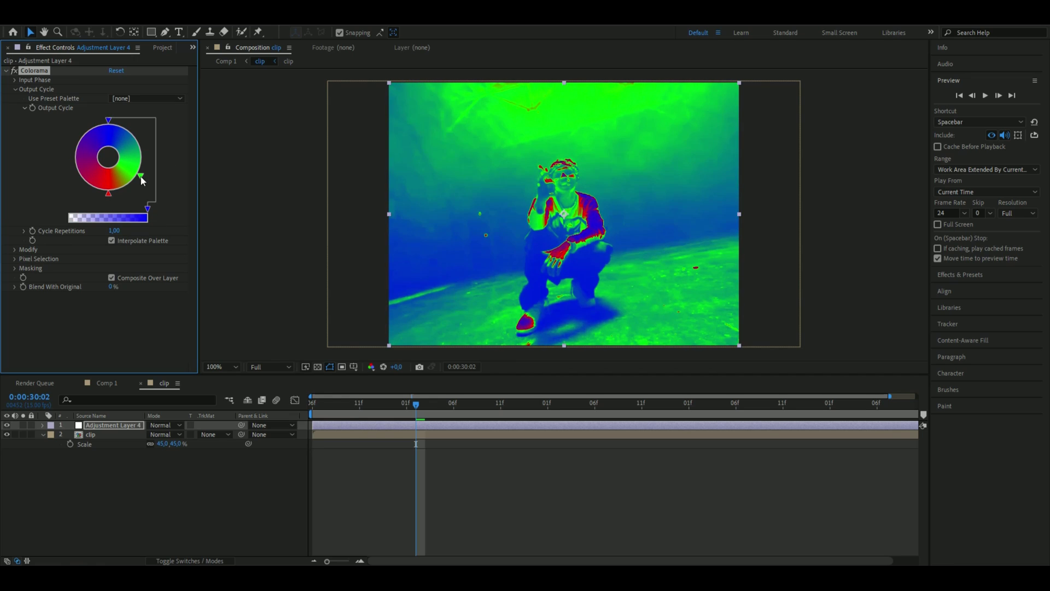
Change the green Output Cycle entry to yellow and add a white colour
left_click(141, 177)
double_click(141, 176)
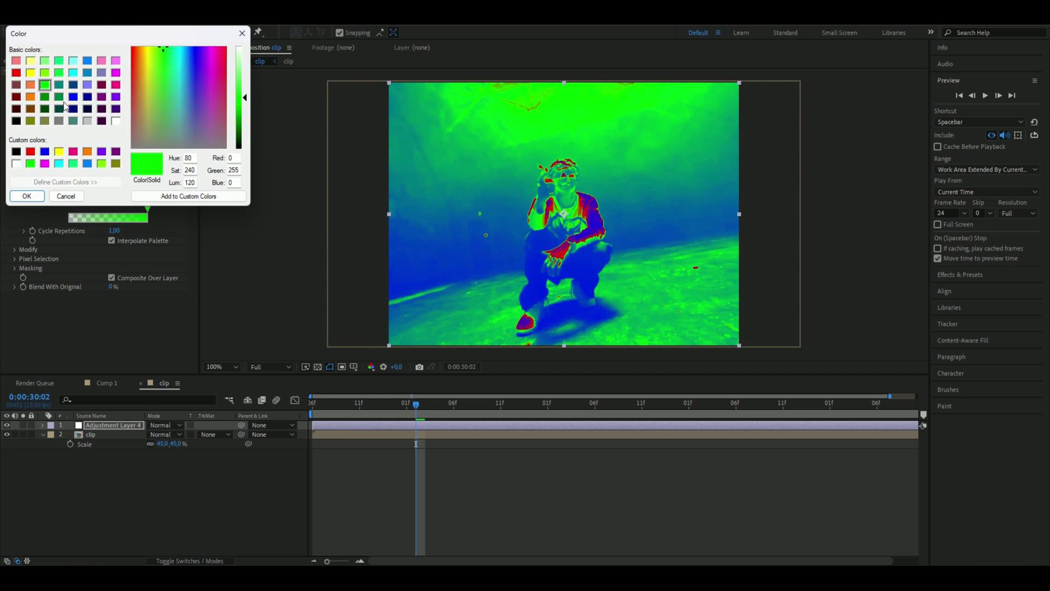
left_click(31, 72)
left_click(26, 196)
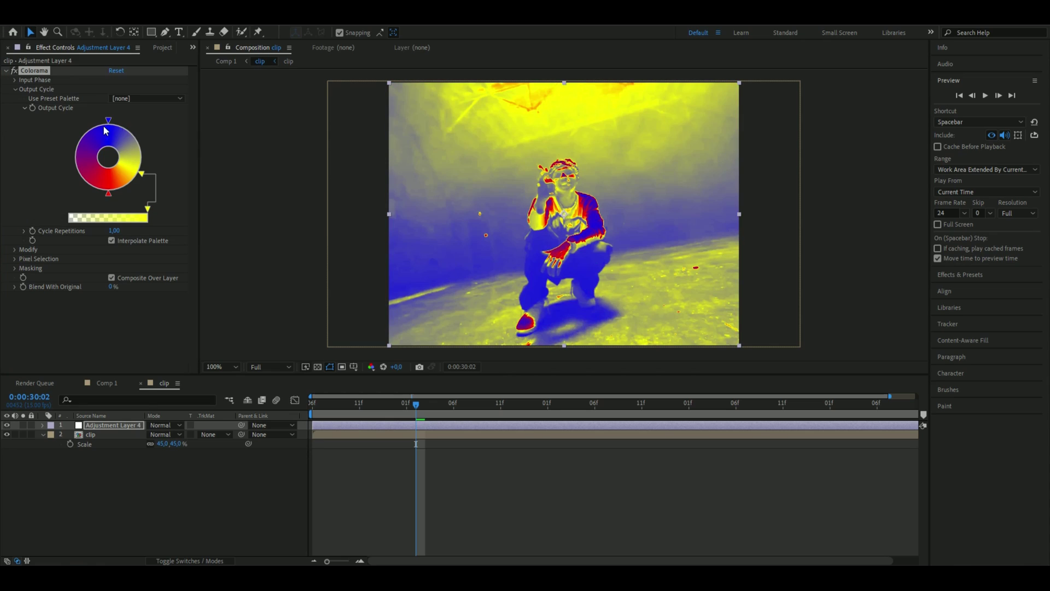
double_click(132, 138)
left_click(114, 127)
left_click(26, 196)
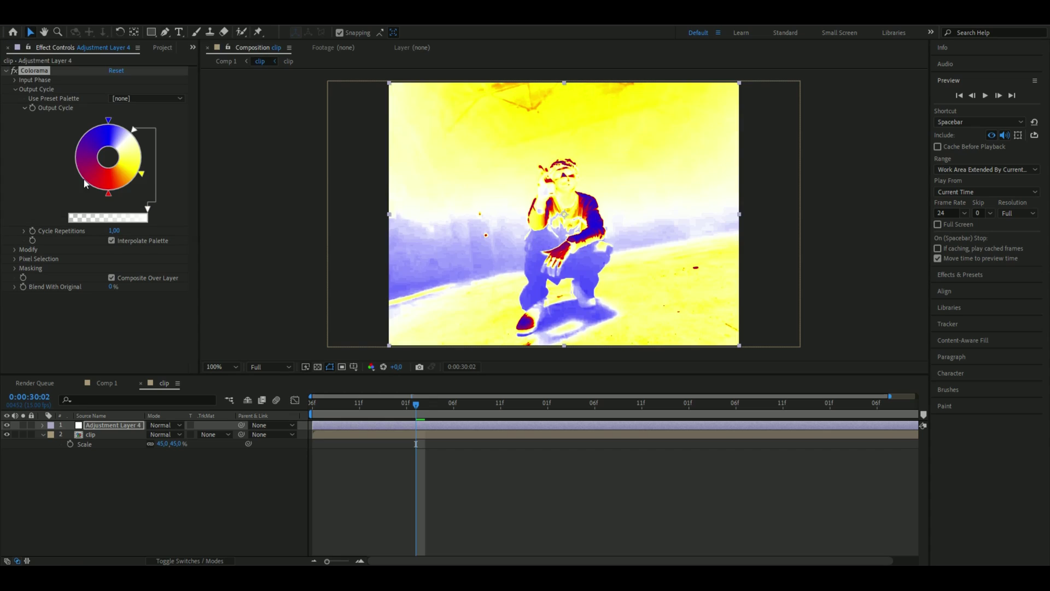
Recolour two more palette entries to magenta and dark violet
double_click(84, 184)
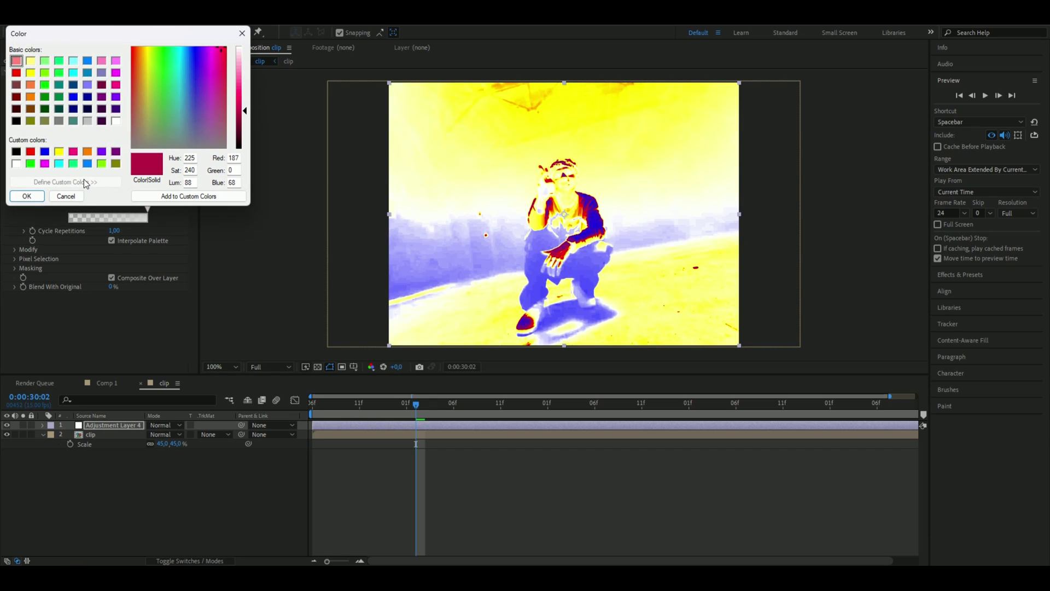
left_click(45, 163)
left_click(30, 197)
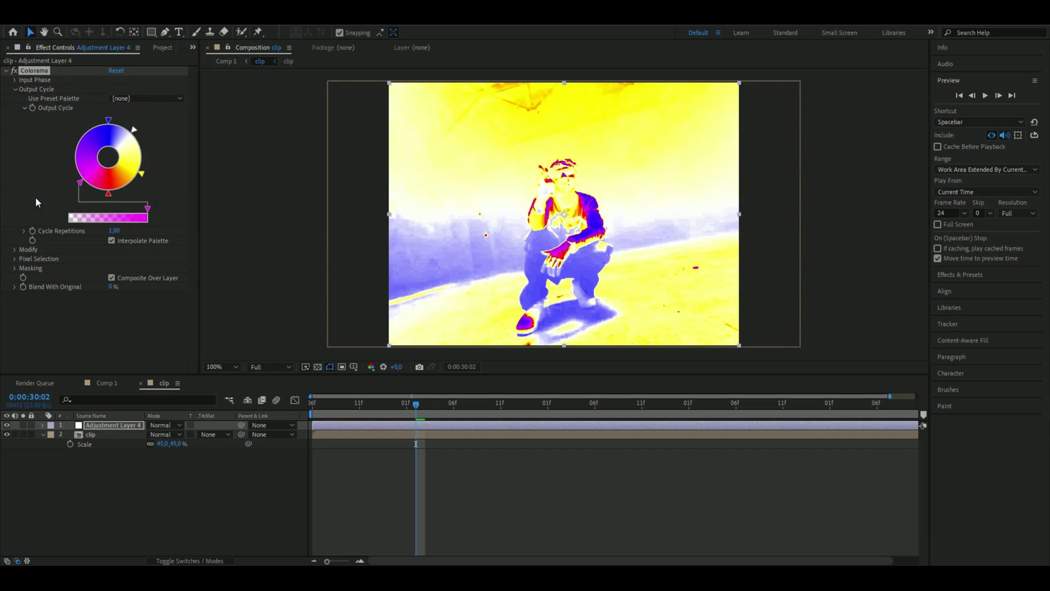
double_click(80, 148)
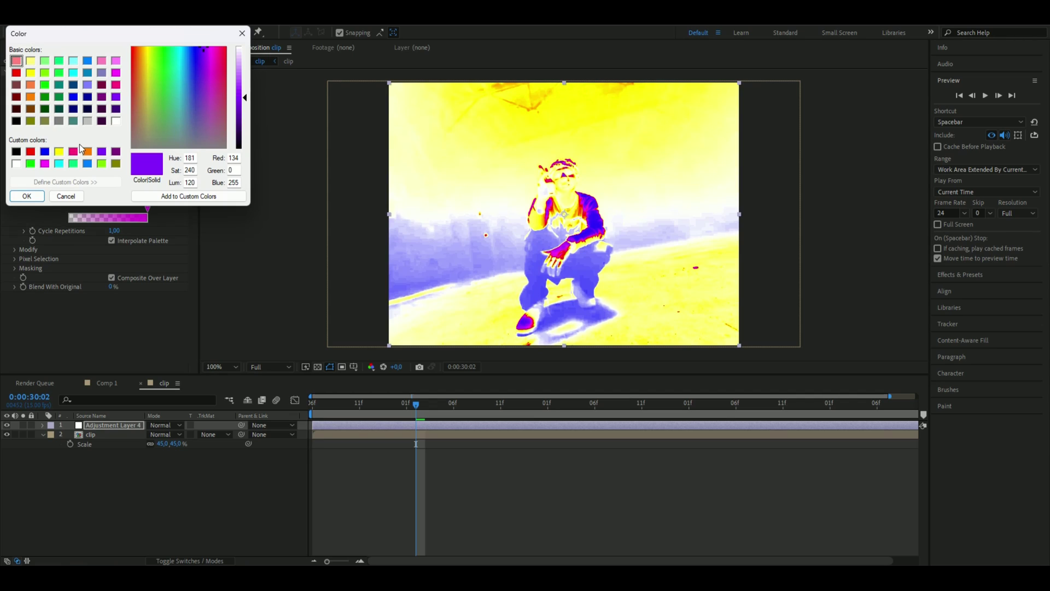
left_click(244, 127)
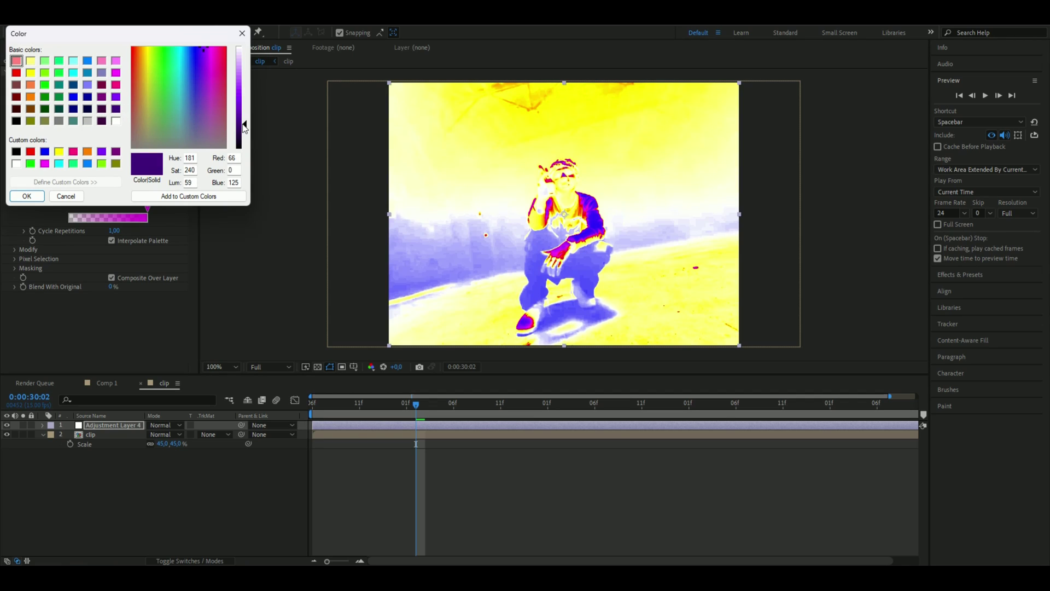
left_click(22, 197)
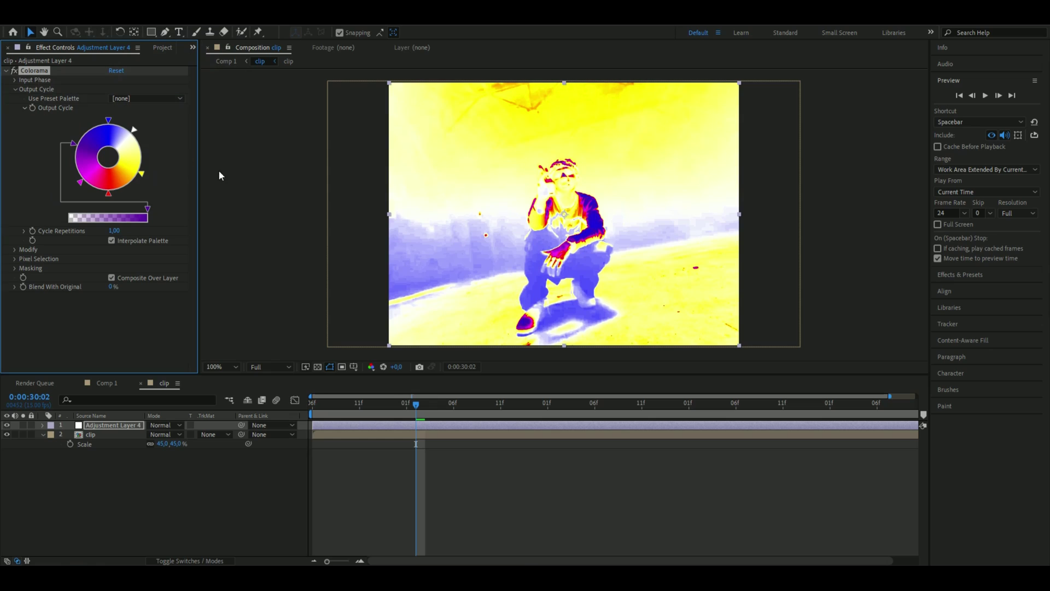
Set Colorama's Input Phase Phase Shift to 0x+75.0°
left_click(15, 81)
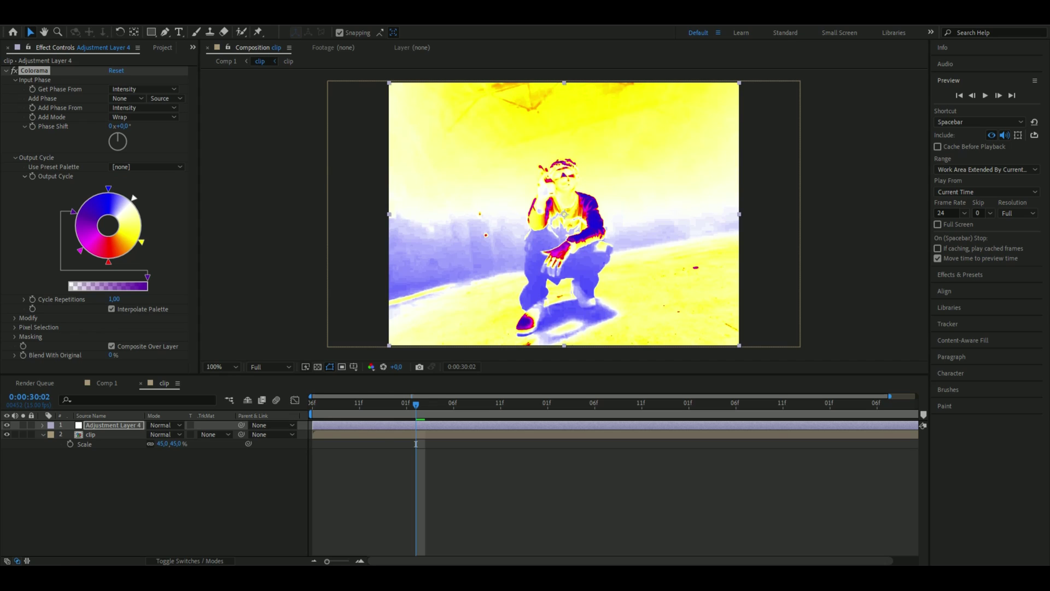
key("space")
left_click_drag(117, 138, 132, 139)
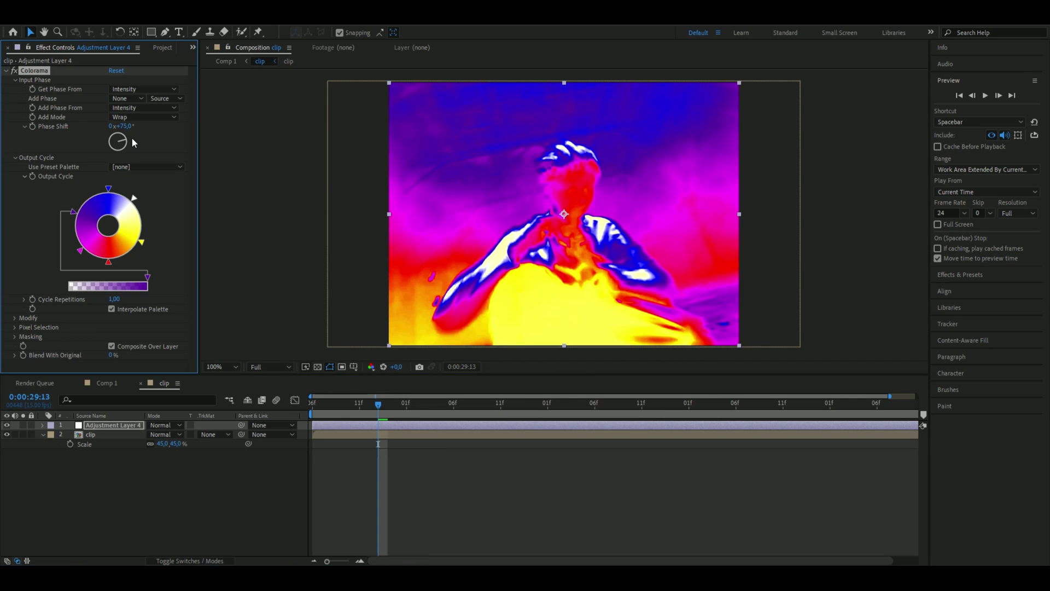
Split the adjustment layer at the current time and apply a Grid effect
key("ctrl+shift+d")
left_click(375, 405)
mouse_move(375, 405)
left_mouse_down()
mouse_move(395, 402)
mouse_move(368, 413)
mouse_move(391, 413)
mouse_move(383, 415)
left_mouse_up()
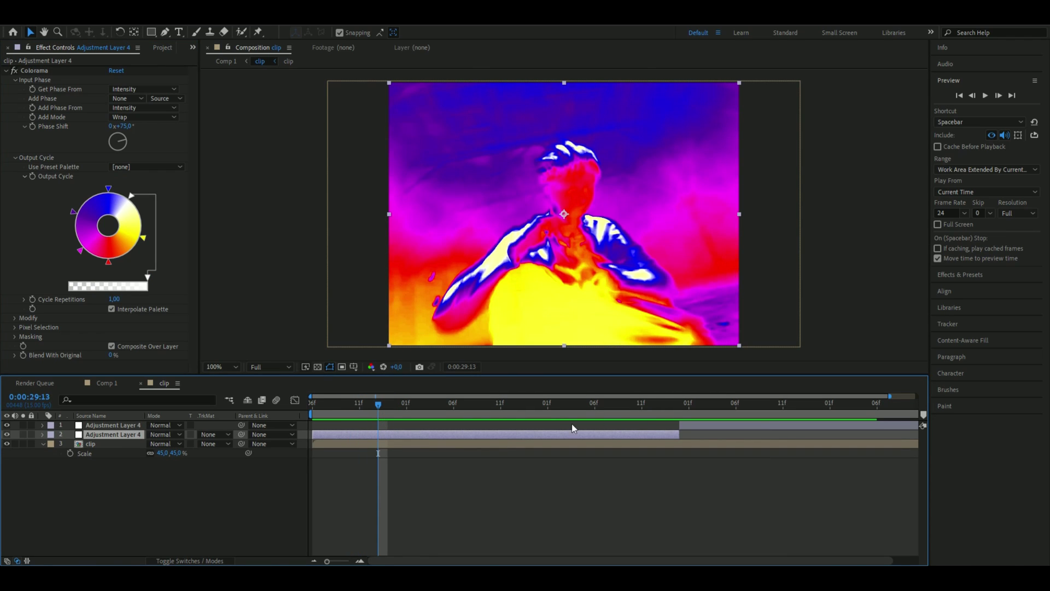
key("ctrl+space")
type("gr")
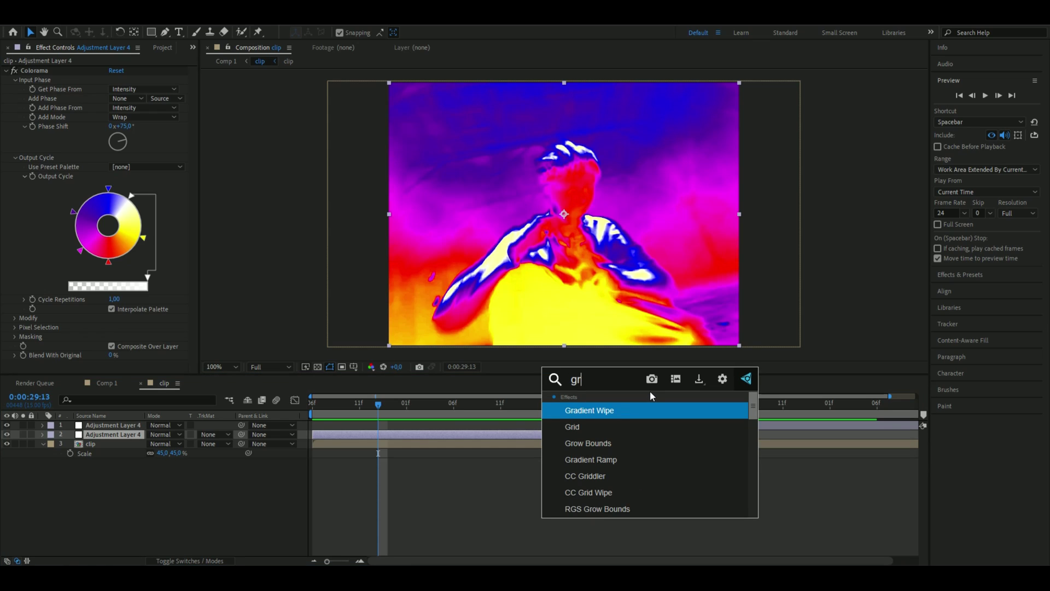
left_click(573, 426)
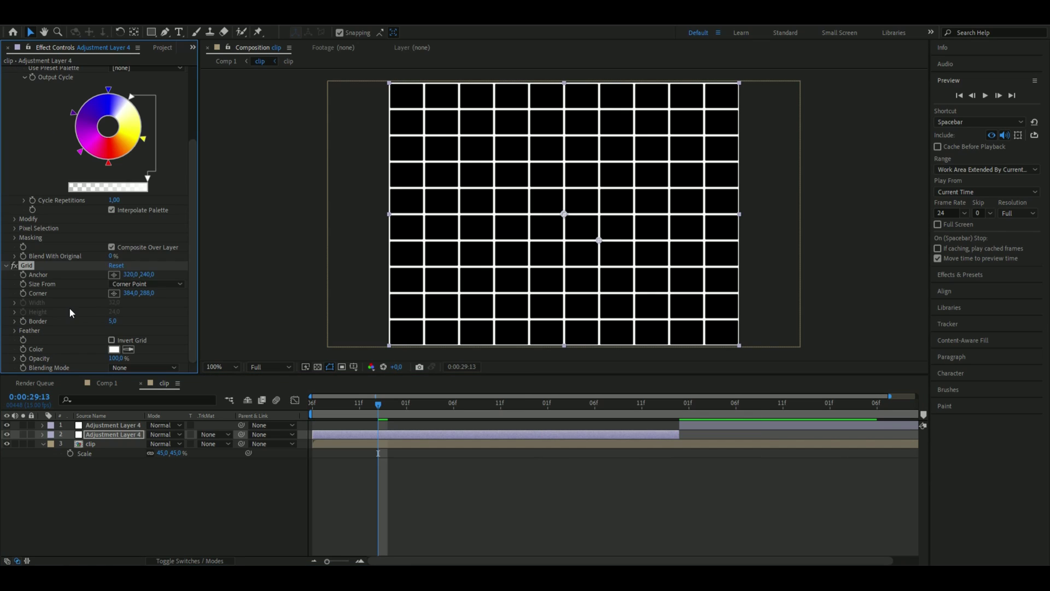
Size Grid by Width & Height Sliders: width 4000, height 2, border 1, anchor shifted right
left_click(159, 279)
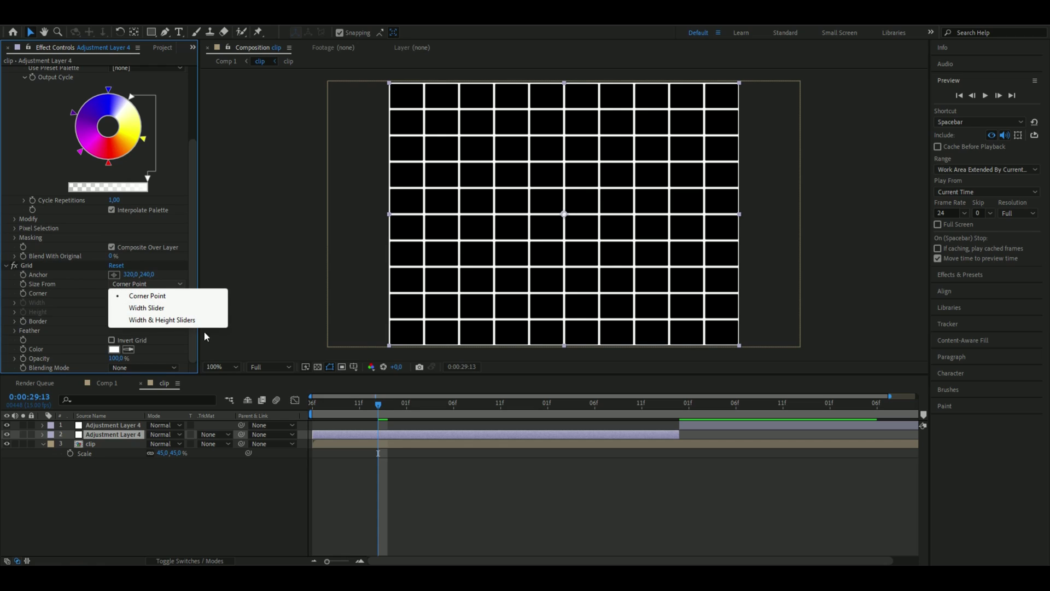
left_click(164, 320)
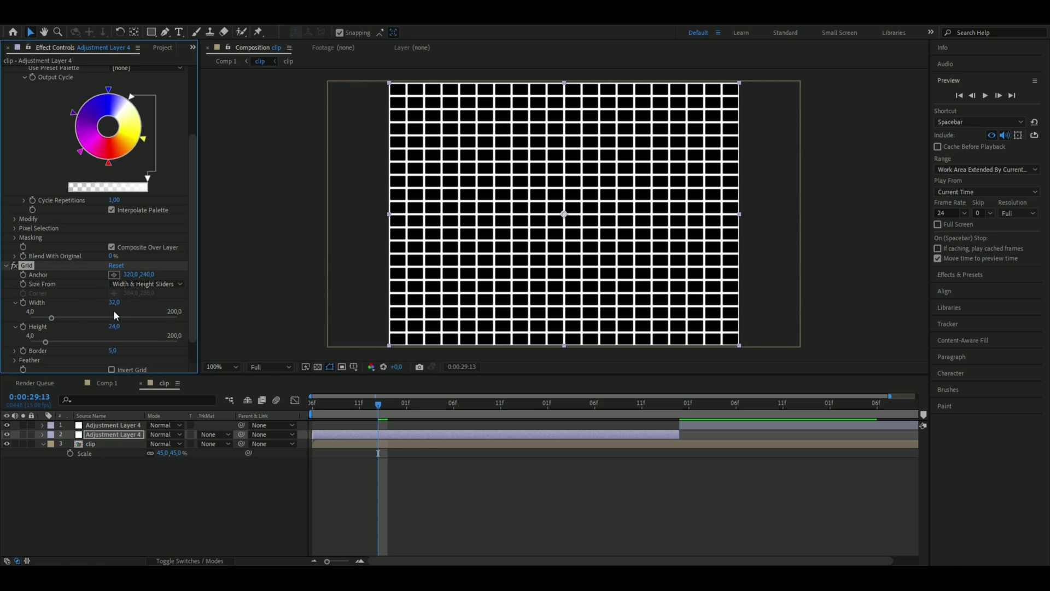
left_click(114, 302)
type("400")
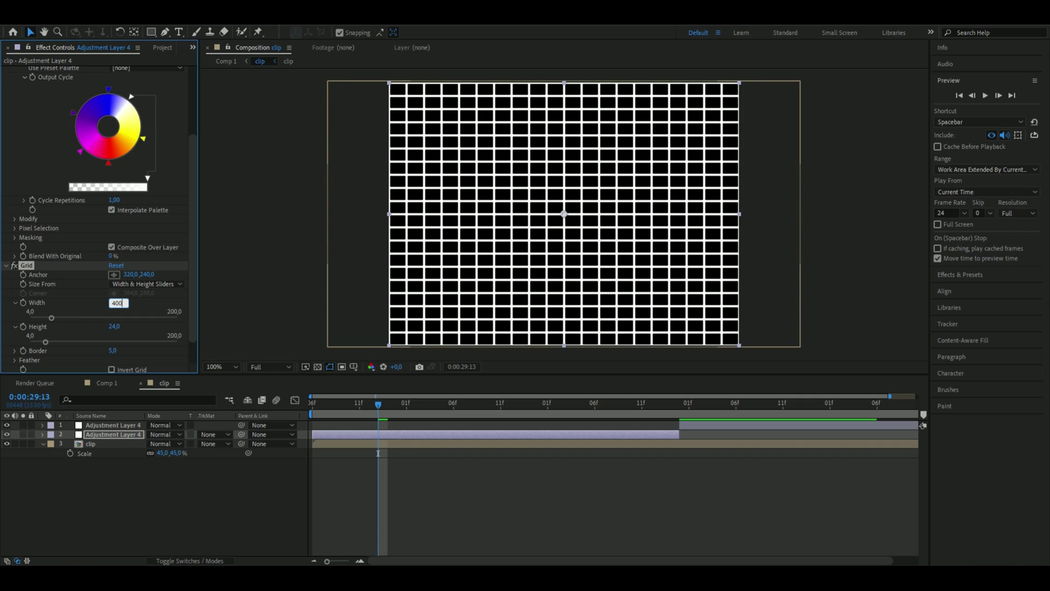
type("0")
key("Return")
left_click(114, 326)
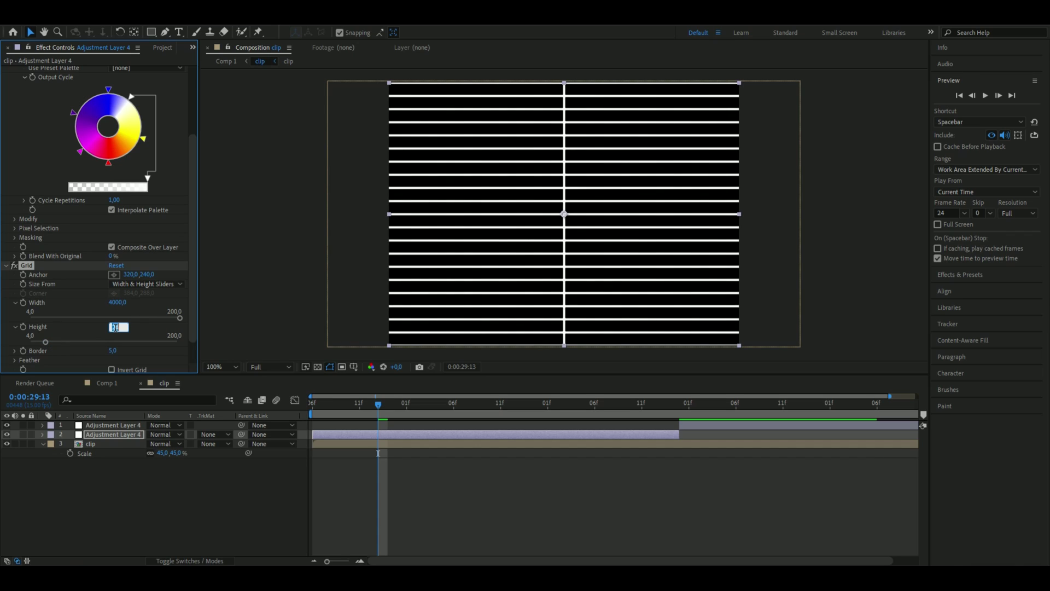
type("2")
key("Return")
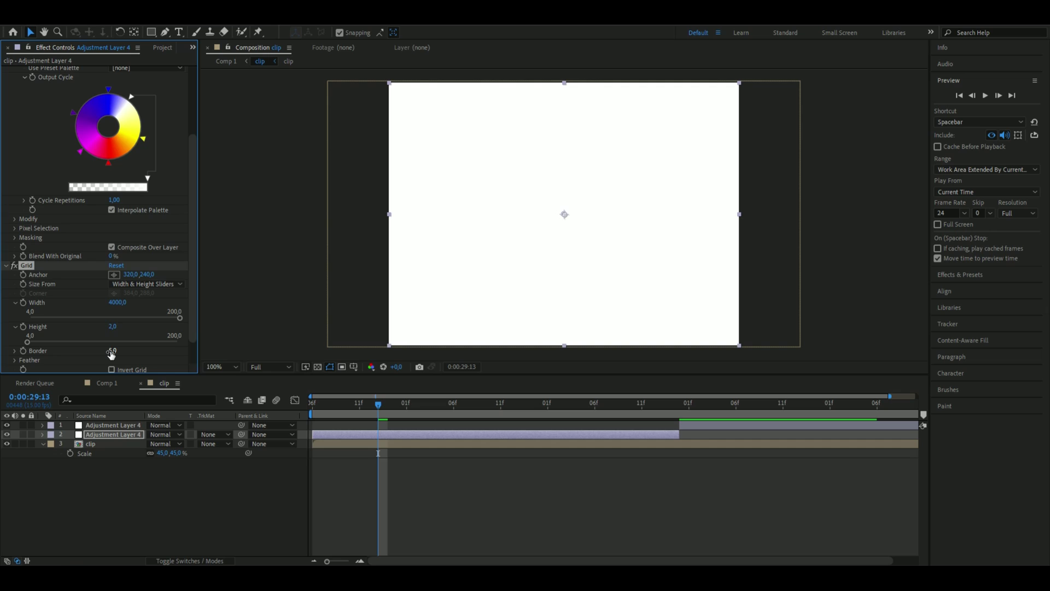
left_click(112, 350)
type("1")
key("Return")
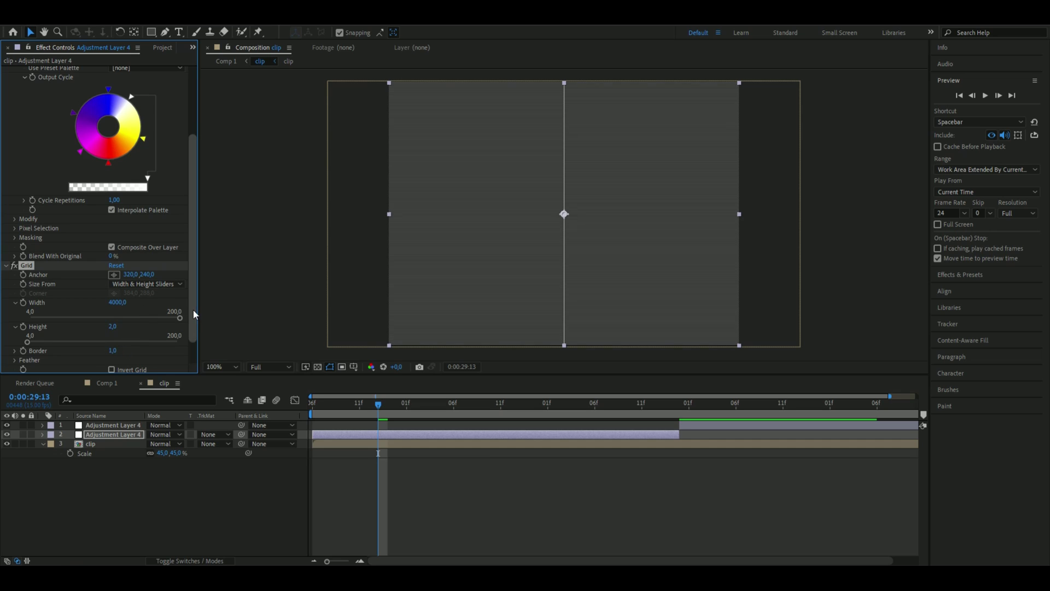
left_click_drag(131, 274, 332, 279)
Set the Grid's blending mode to Overlay and preview the result
scroll(109, 273, "down", 2)
left_click(143, 367)
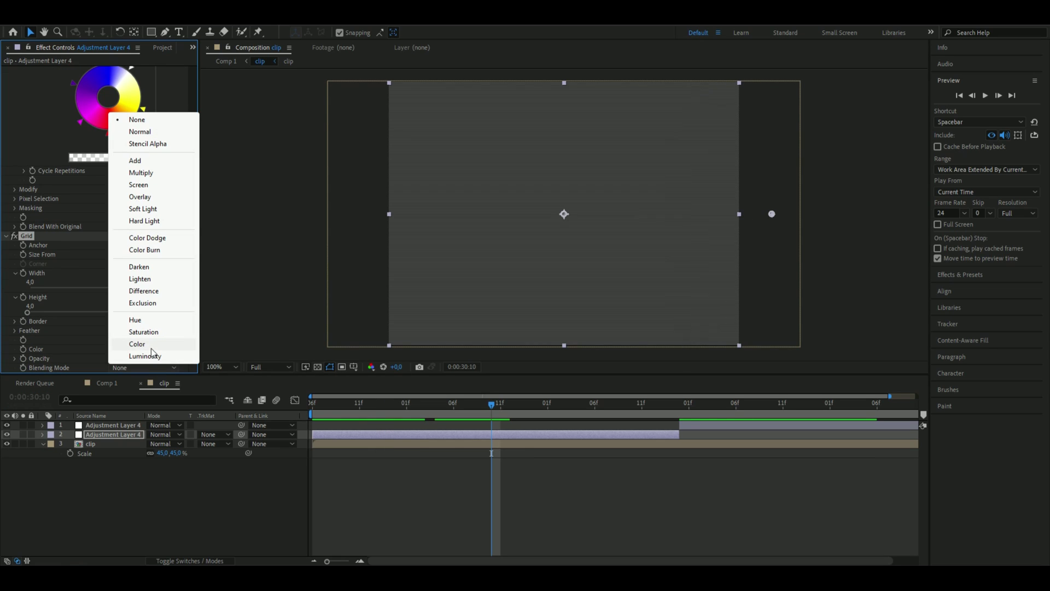
left_click(140, 196)
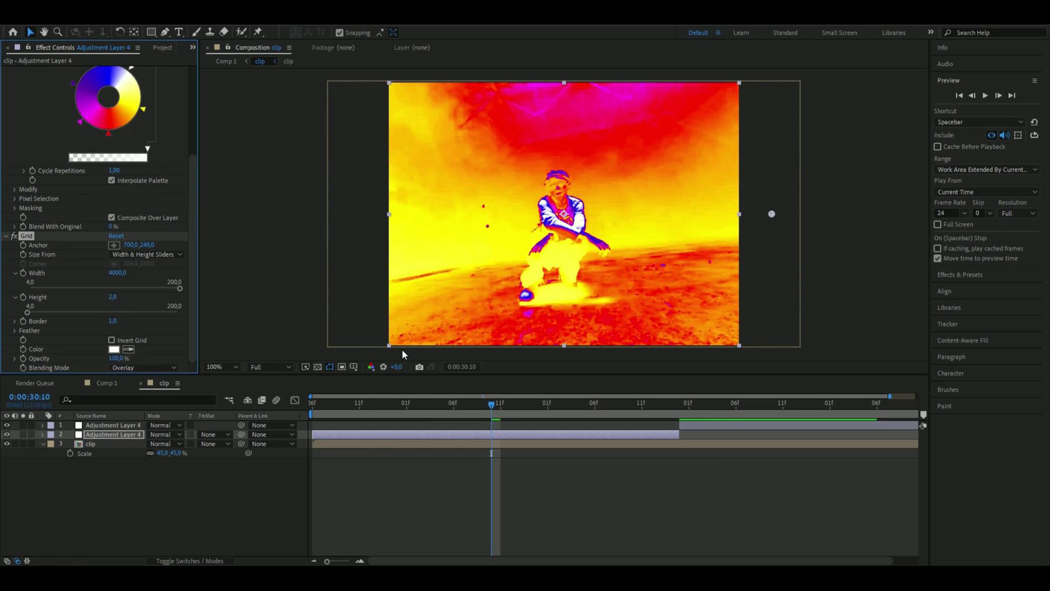
key("space")
left_click_drag(670, 415, 425, 408)
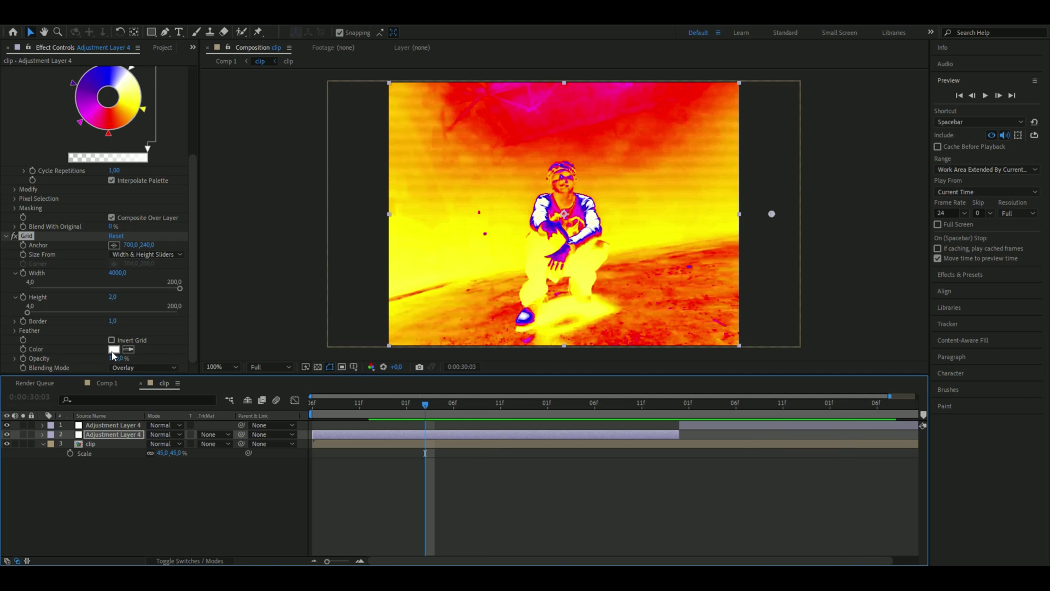
Make the grid lines black (000000)
left_click(113, 349)
left_click(111, 189)
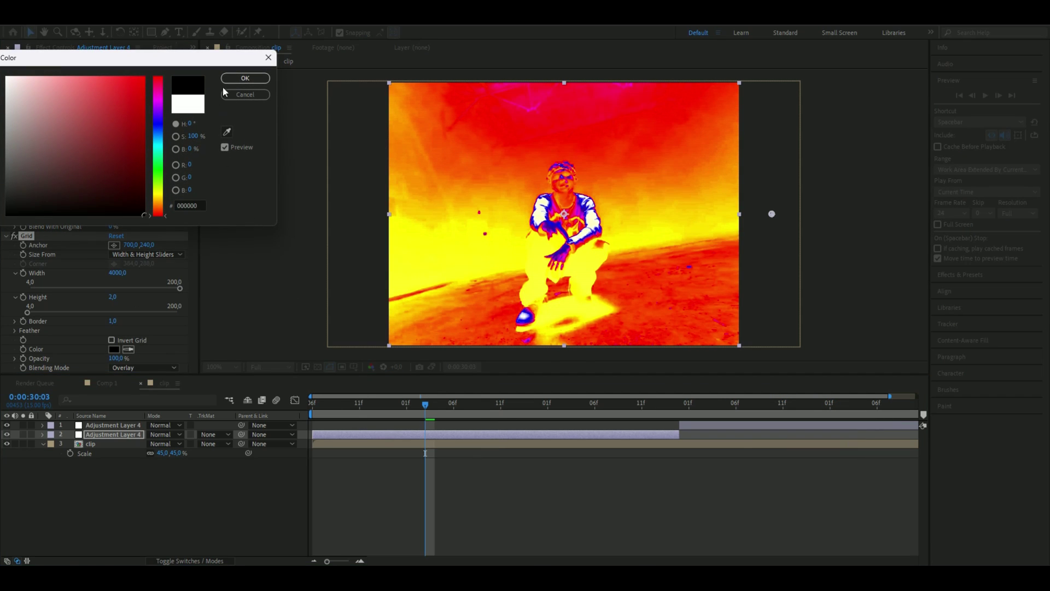
left_click(245, 77)
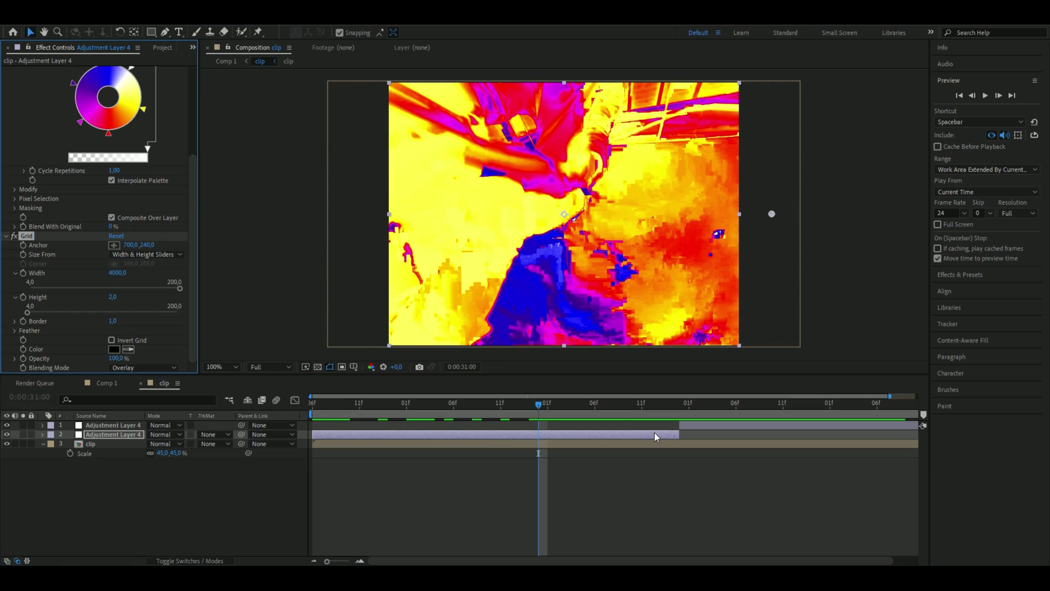
Select the top Colorama adjustment layer and create Adjustment Layer 5 above it
left_click(688, 427)
left_click_drag(552, 413, 738, 420)
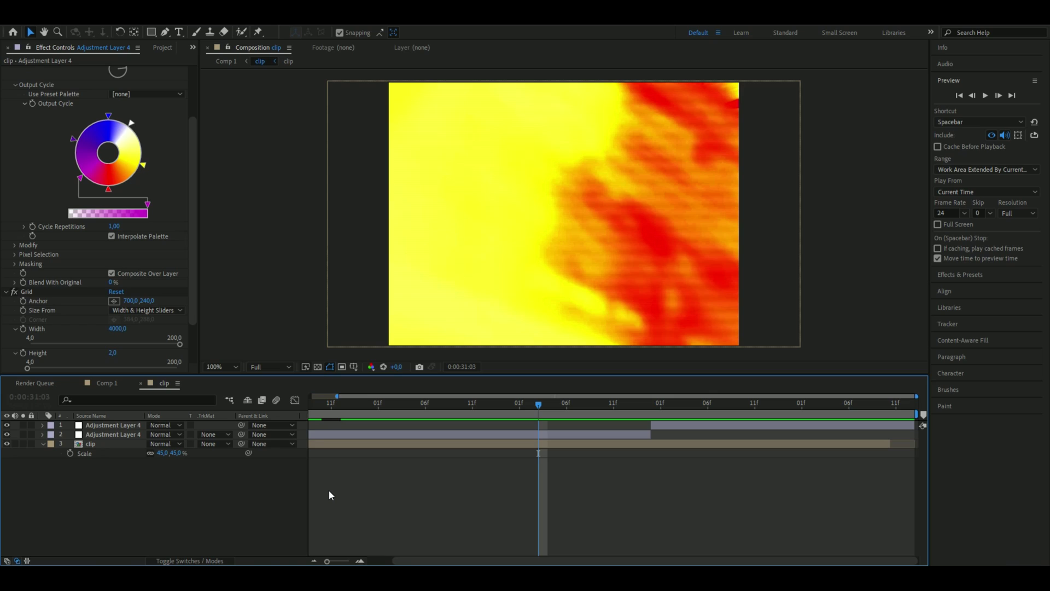
key("ctrl+alt+y")
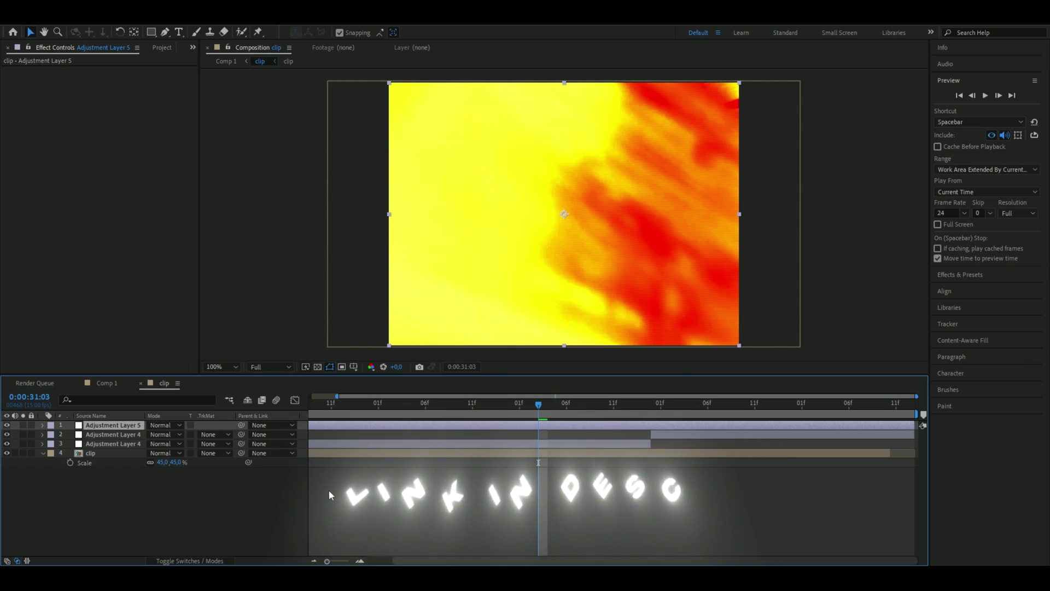
Paste Fast Box Blur, Unsharp Mask, Add Grain and Wave Warp onto Adjustment Layer 5
key("ctrl+v")
left_click_drag(543, 408, 580, 404)
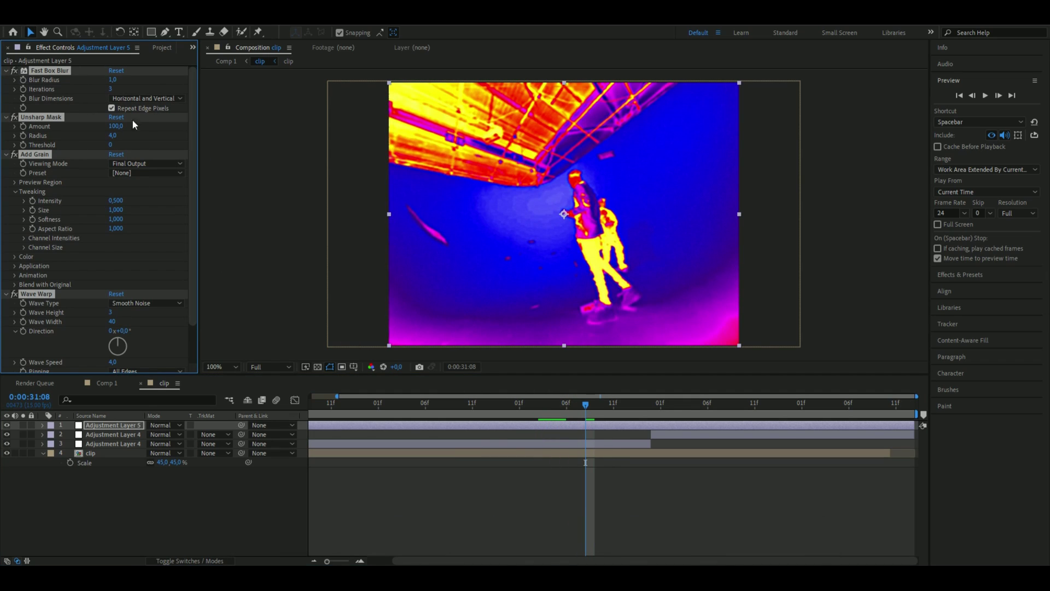
scroll(197, 153, "down", 2)
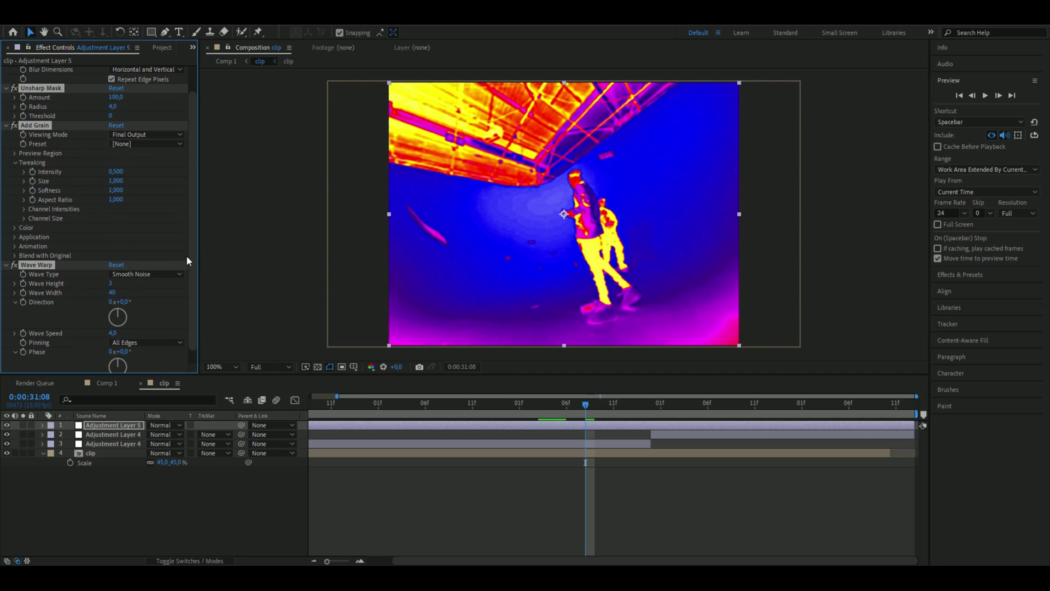
scroll(188, 260, "down", 1)
left_click_drag(426, 413, 736, 419)
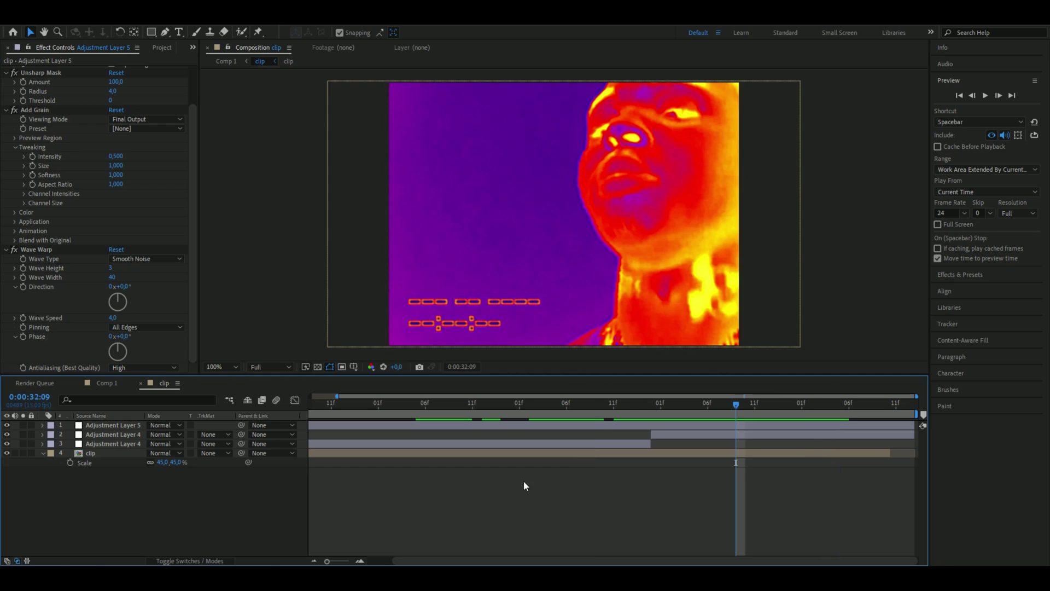
left_click(125, 425)
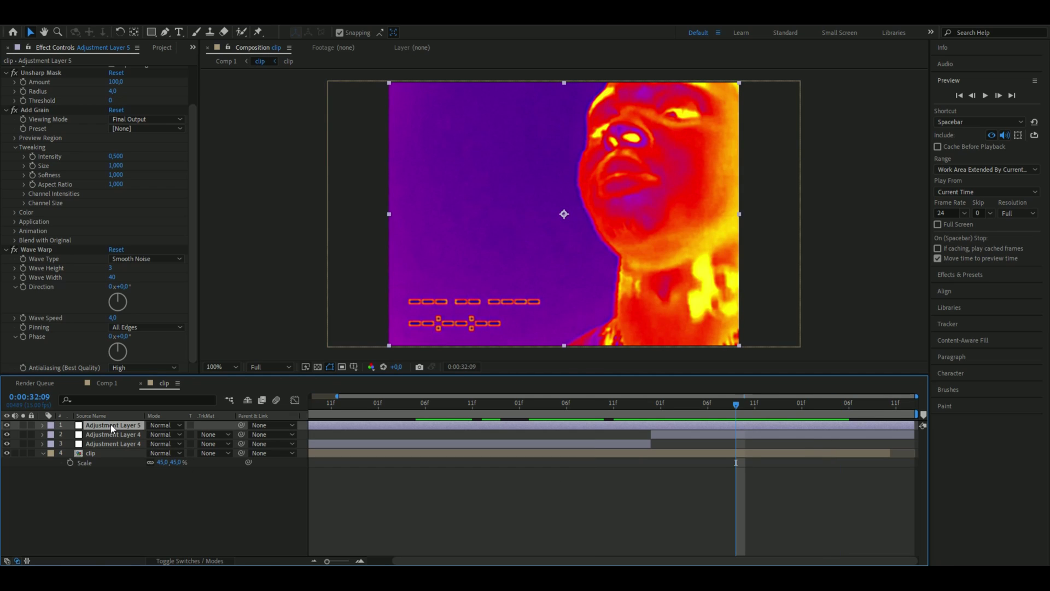
left_click_drag(118, 425, 115, 449)
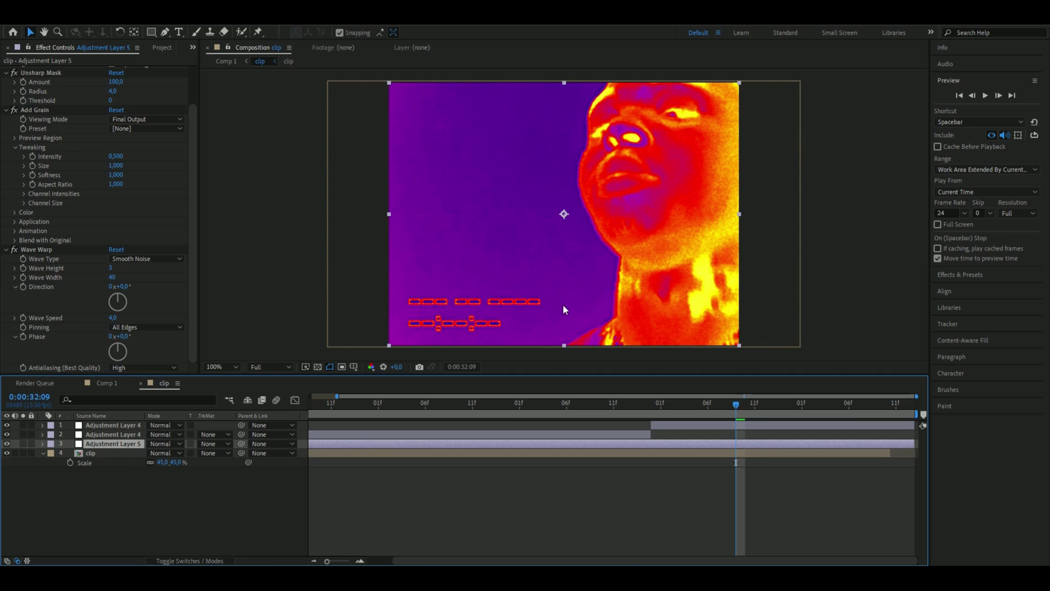
left_click_drag(736, 403, 594, 403)
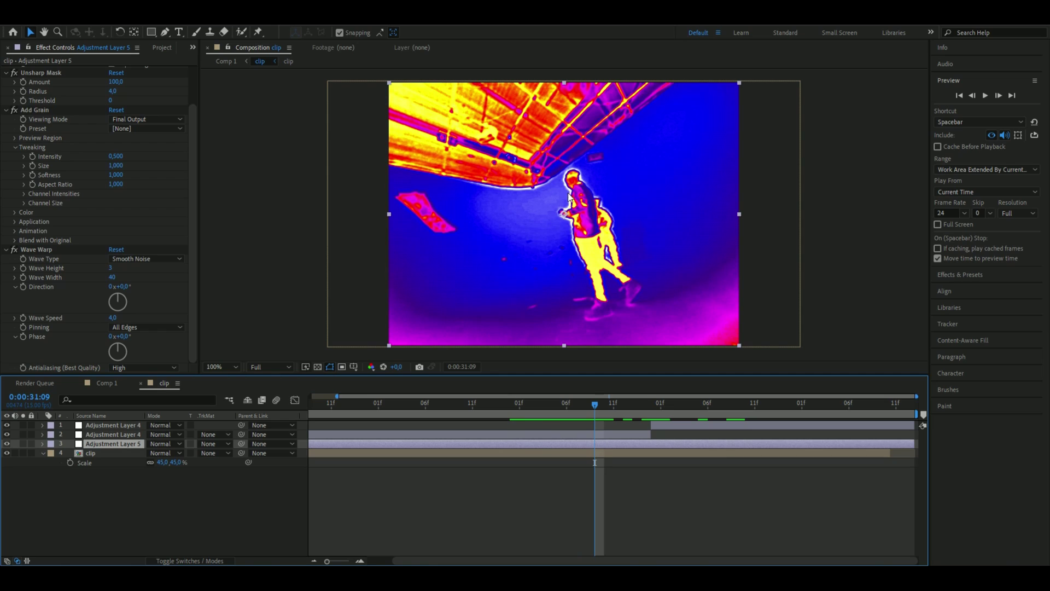
left_click_drag(114, 449, 137, 427)
key("Page_Up")
key("Page_Up")
key("Page_Up")
key("Page_Up")
key("Page_Up")
key("Page_Up")
key("Page_Up")
left_click(727, 403)
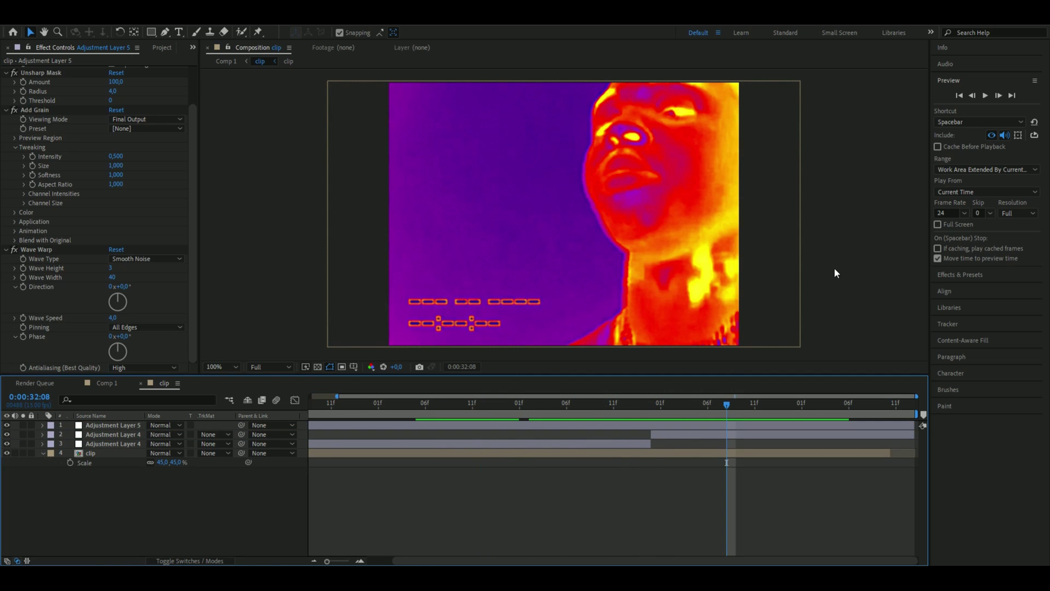
left_click(573, 454)
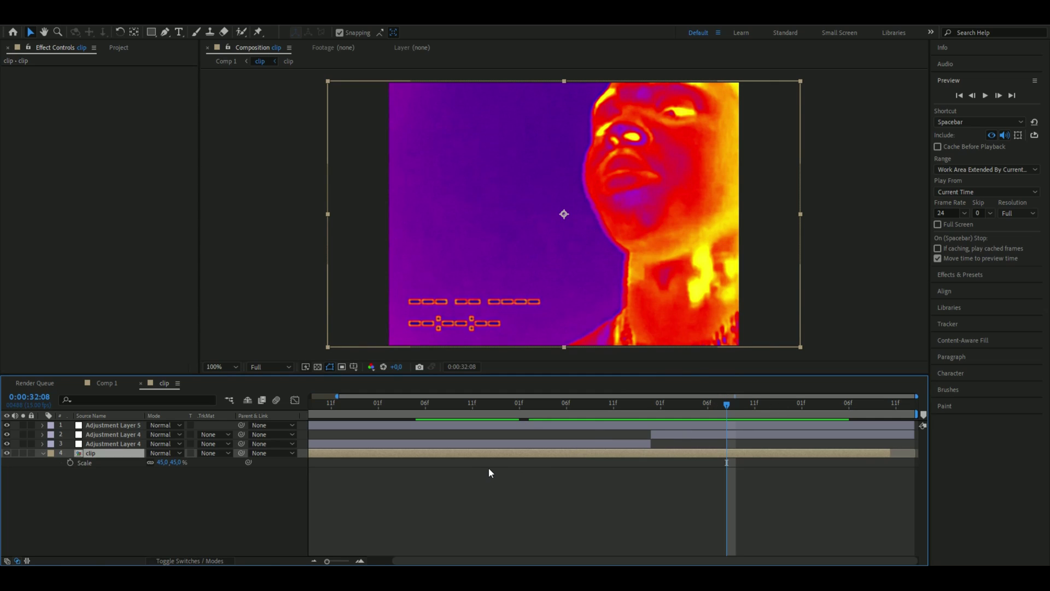
Apply Curves to the clip layer and bow the RGB curve upward, turning the background blue
key("ctrl+space")
type("curves")
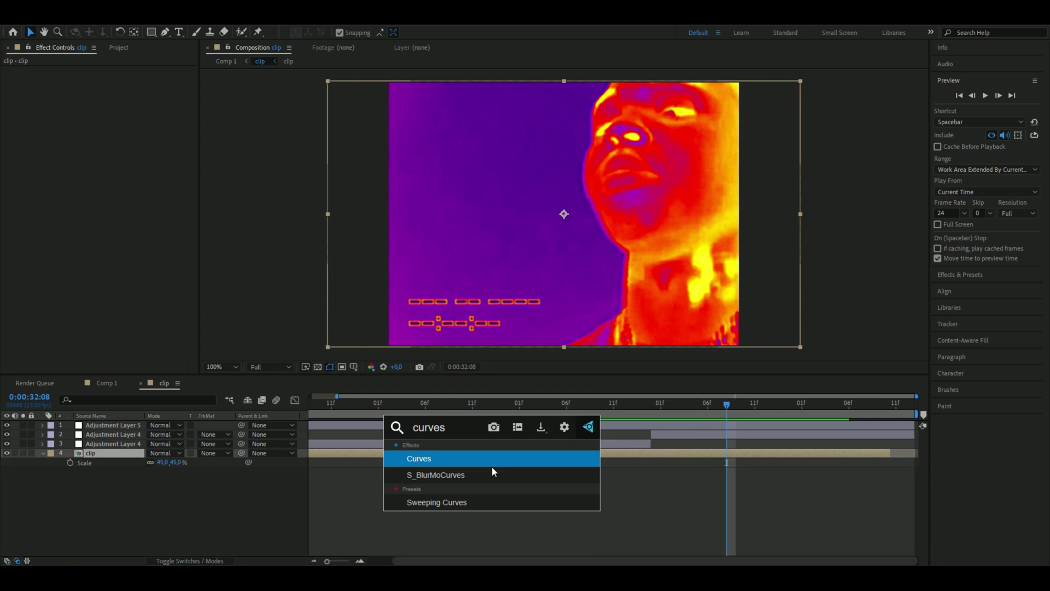
left_click(455, 454)
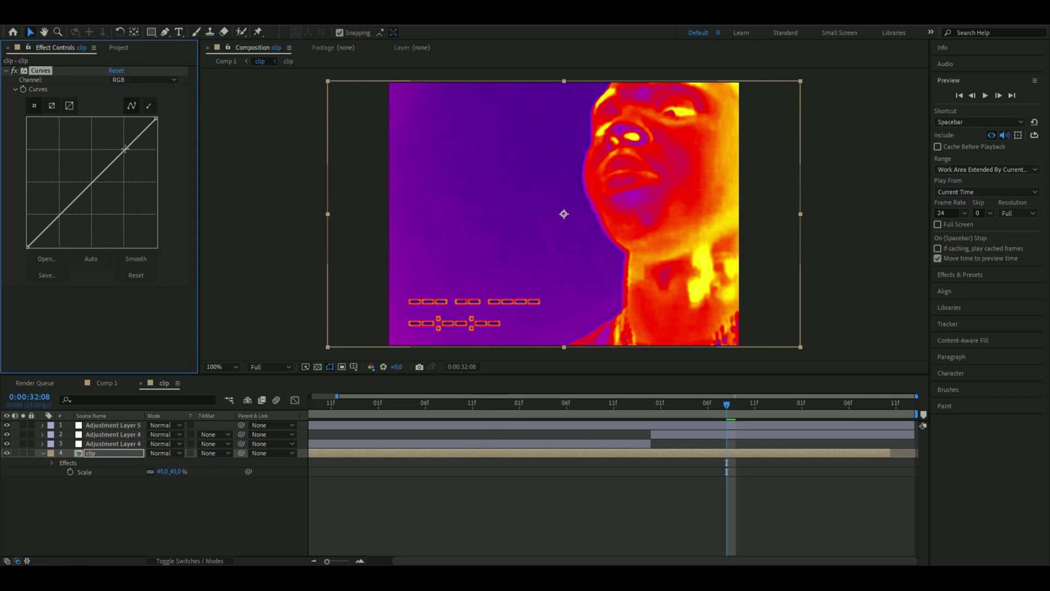
left_click_drag(125, 148, 90, 148)
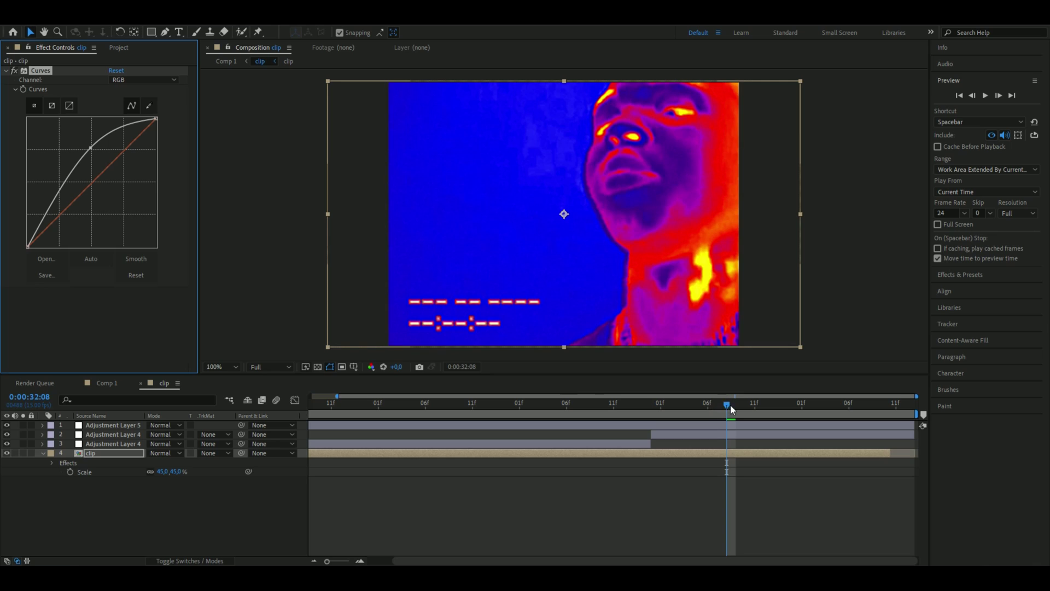
mouse_move(730, 404)
left_mouse_down()
mouse_move(694, 411)
mouse_move(797, 428)
mouse_move(571, 415)
mouse_move(735, 415)
left_mouse_up()
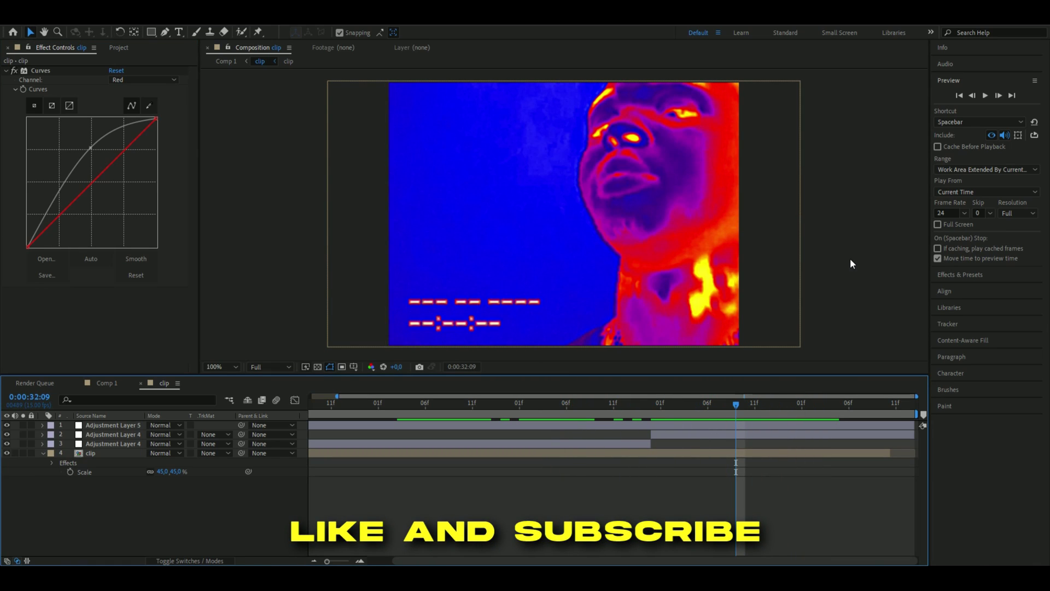